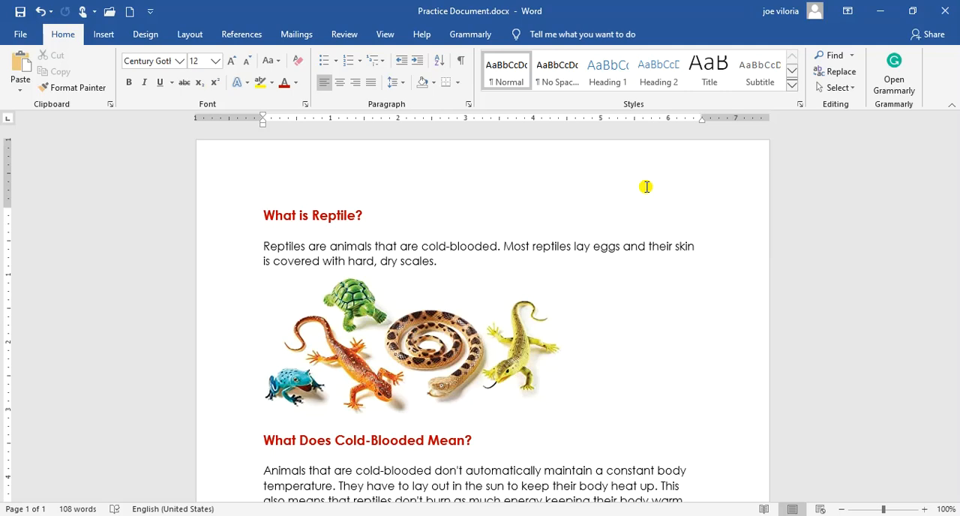
# Apply star bullets to the four reptile categories under the Types of Reptiles heading.
pyautogui.scroll(-5, 646, 187)
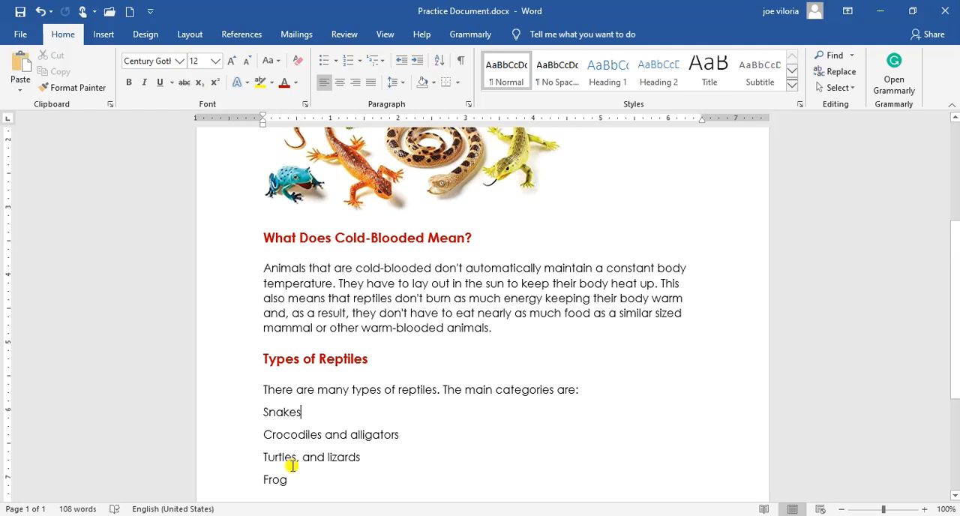
pyautogui.scroll(4, 270, 398)
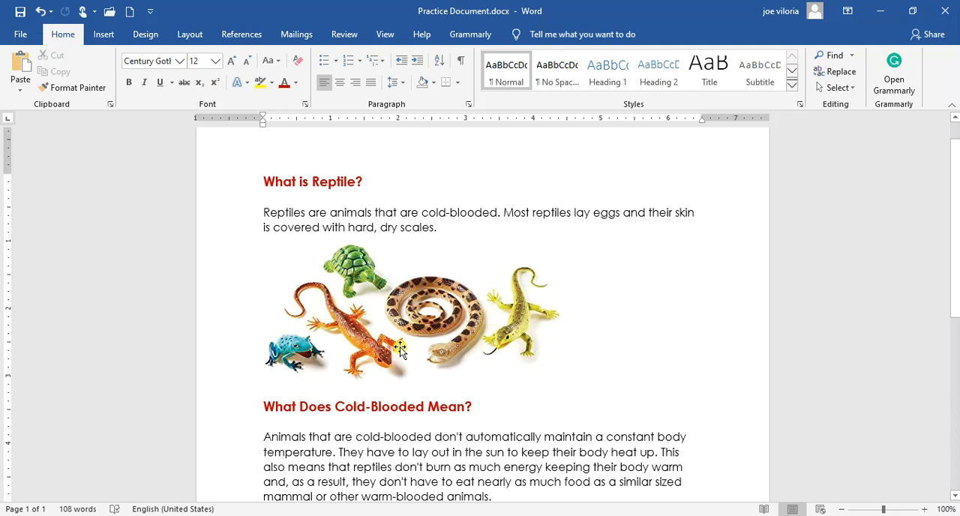
pyautogui.scroll(-3, 341, 385)
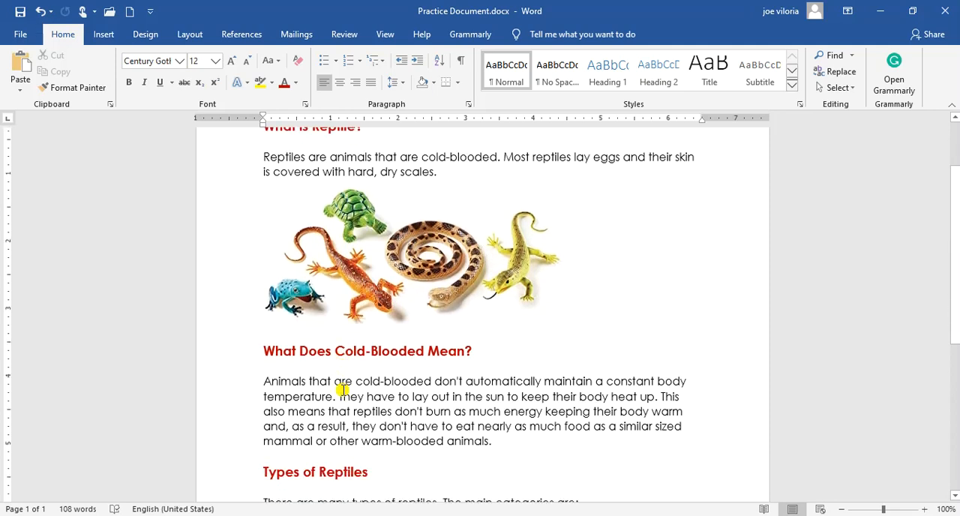
pyautogui.scroll(-2, 342, 385)
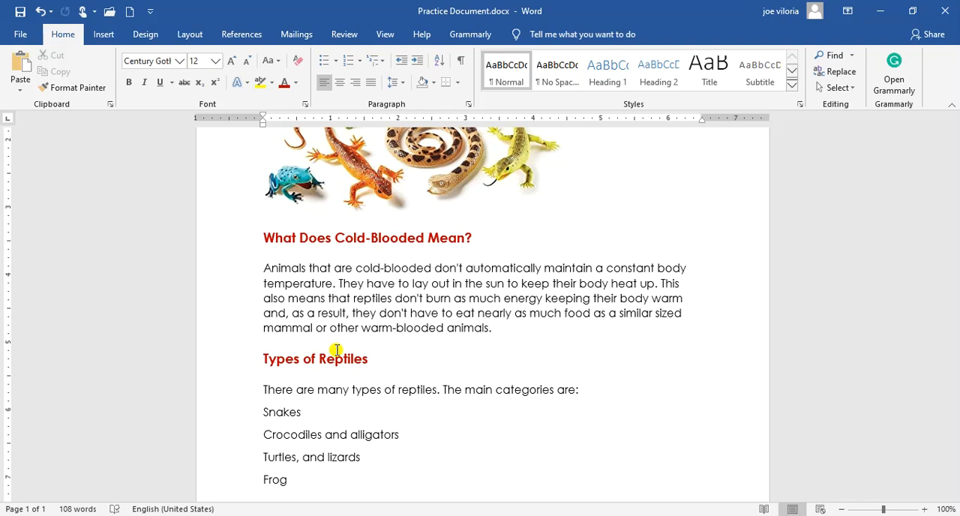
pyautogui.scroll(-2, 337, 350)
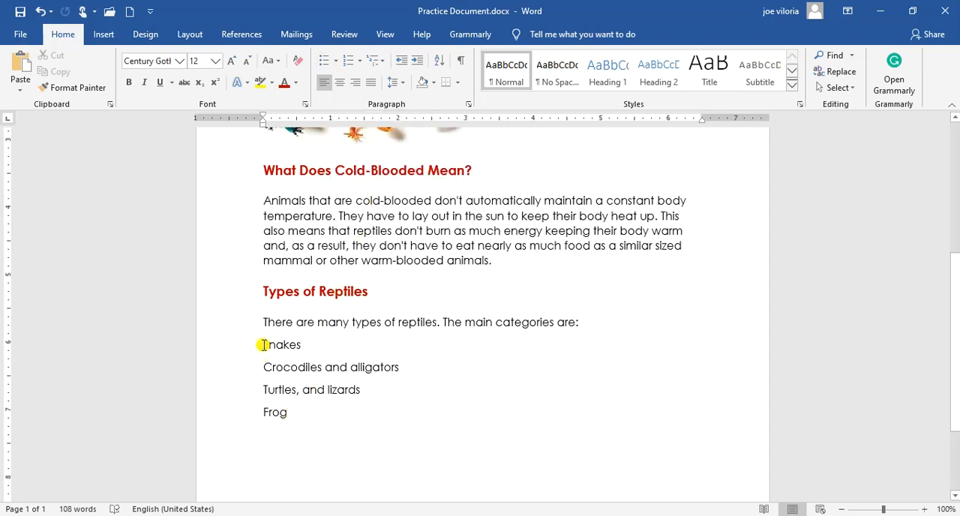
pyautogui.moveTo(264, 344); pyautogui.dragTo(299, 410)
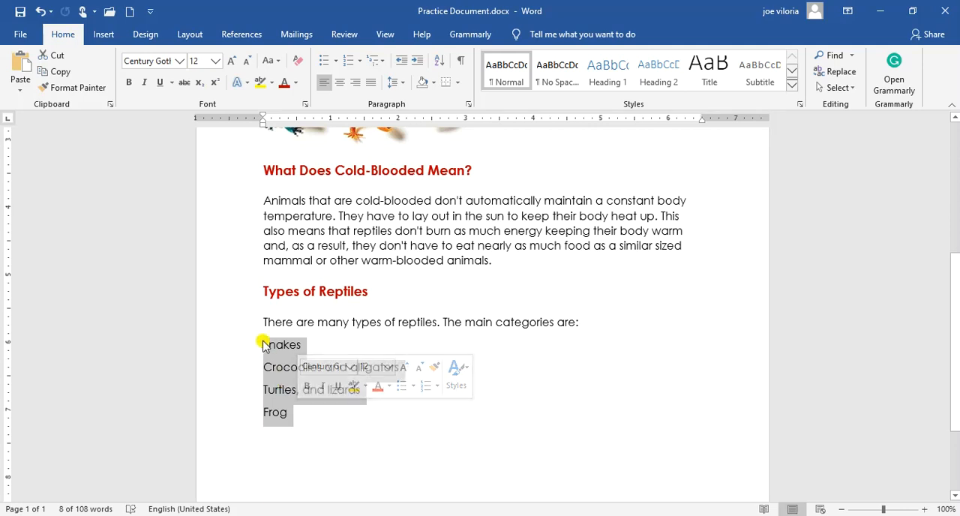
pyautogui.click(331, 421)
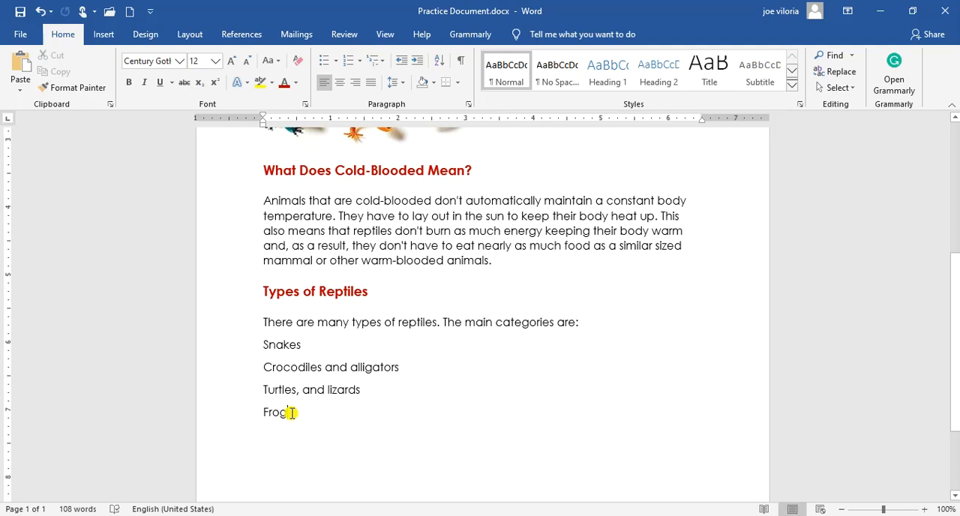
pyautogui.moveTo(287, 413); pyautogui.dragTo(268, 346)
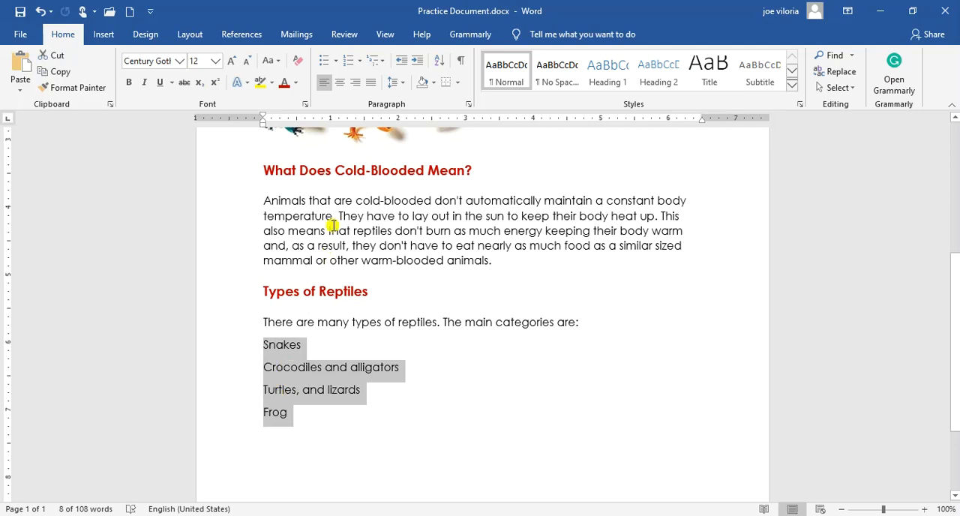
pyautogui.click(336, 63)
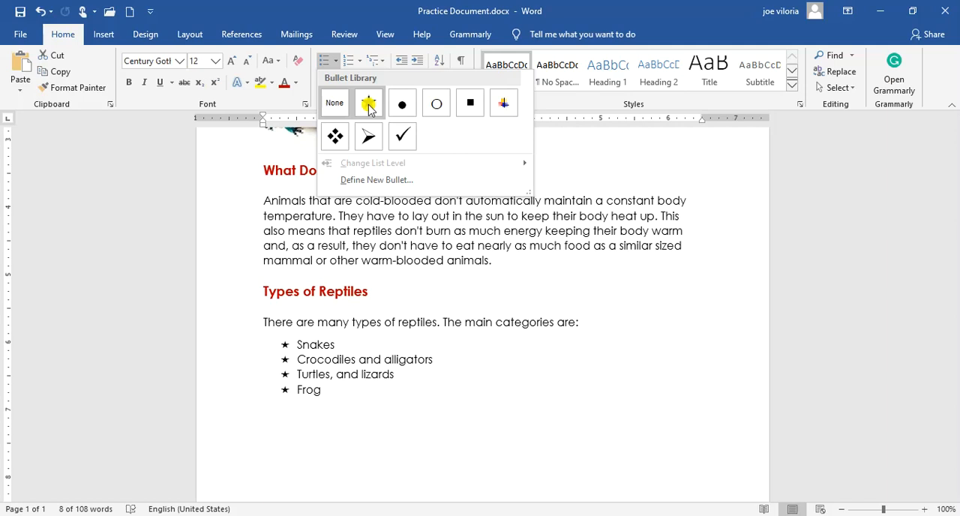
pyautogui.hotkey('ctrl', 'z')
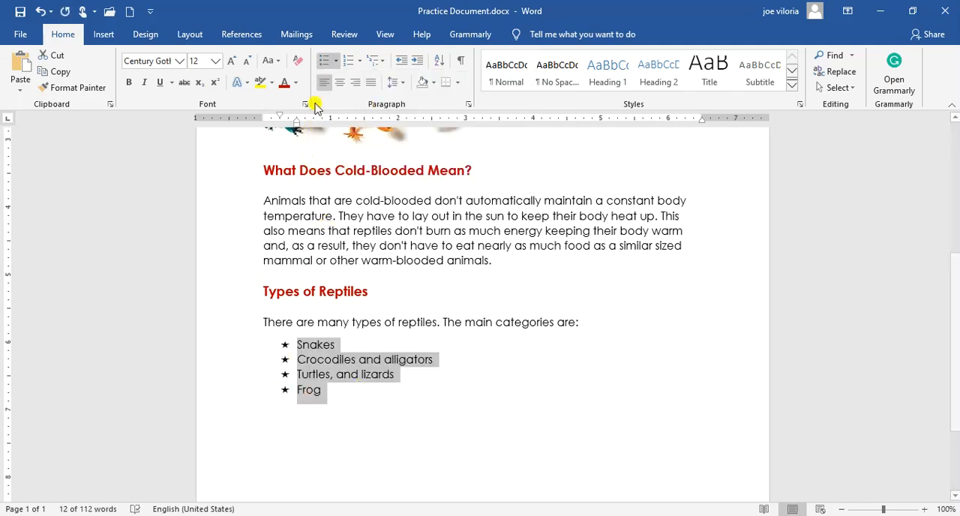
# Remove the star bullets from the four reptile categories.
pyautogui.click(329, 398)
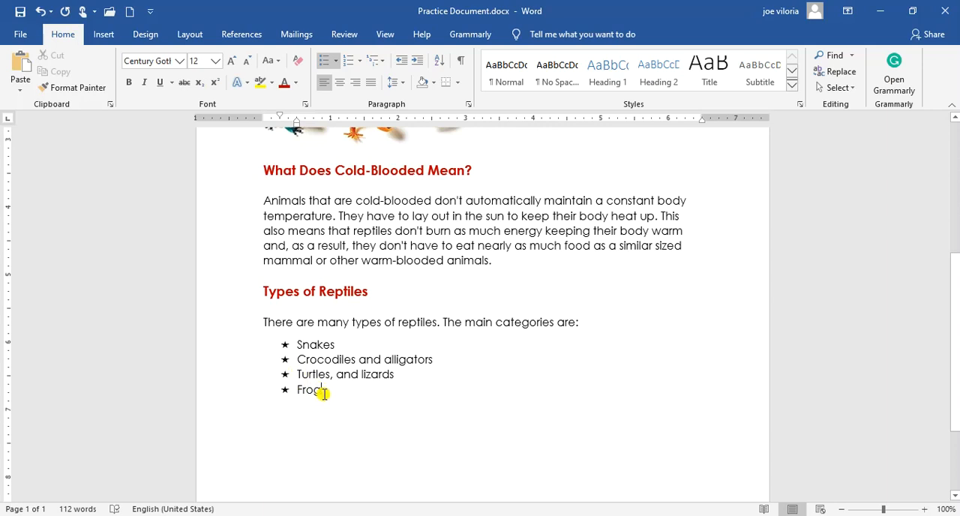
pyautogui.moveTo(318, 390); pyautogui.dragTo(299, 343)
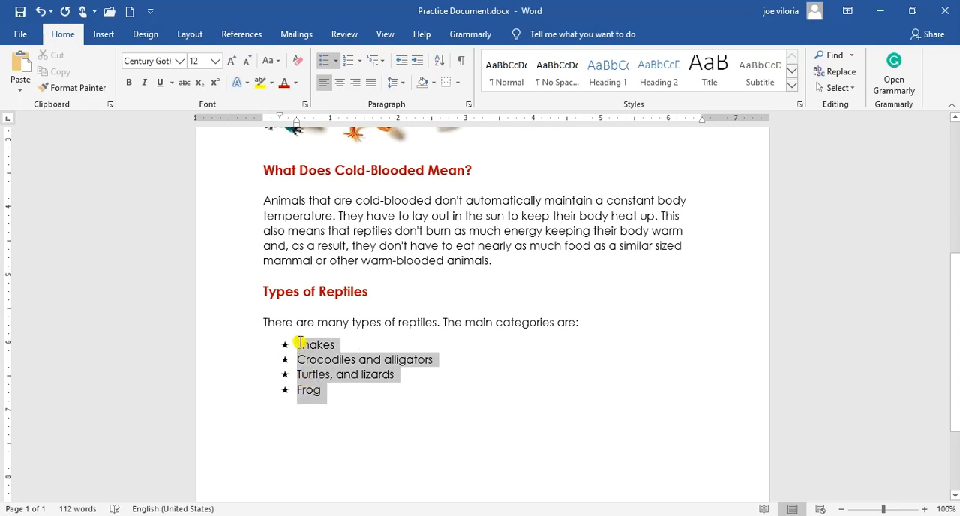
pyautogui.hotkey('ctrl', 'shift', 'n')
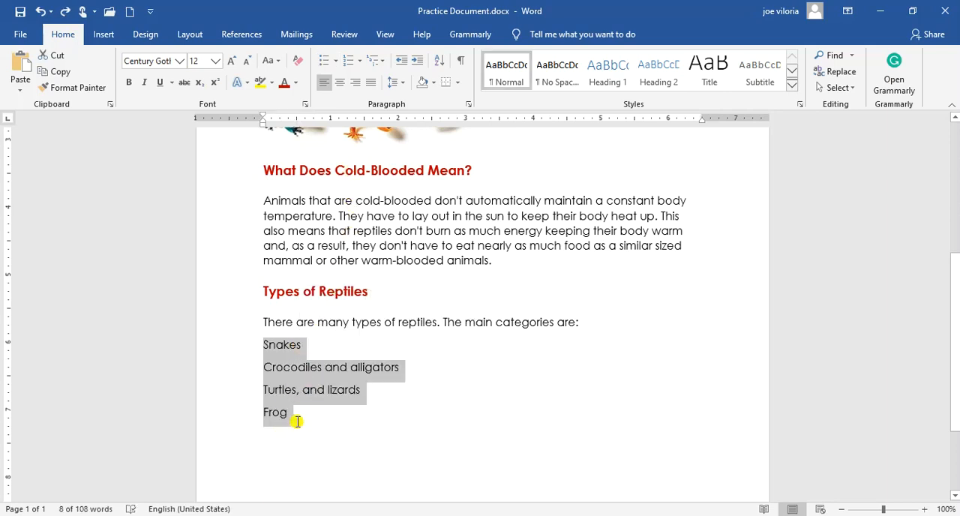
# Format the four reptile categories, from Snakes to Frog, as a bulleted list with check mark bullets.
pyautogui.moveTo(298, 422); pyautogui.dragTo(266, 345)
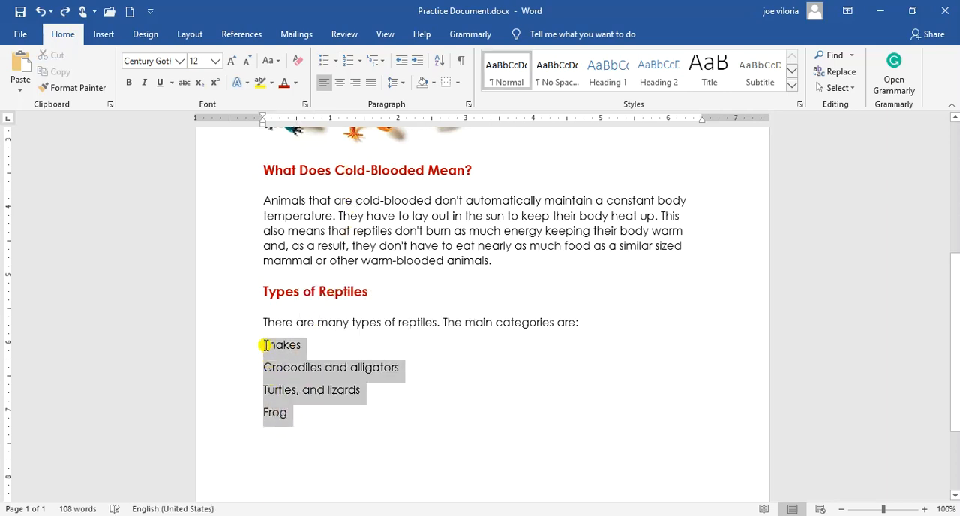
pyautogui.click(361, 65)
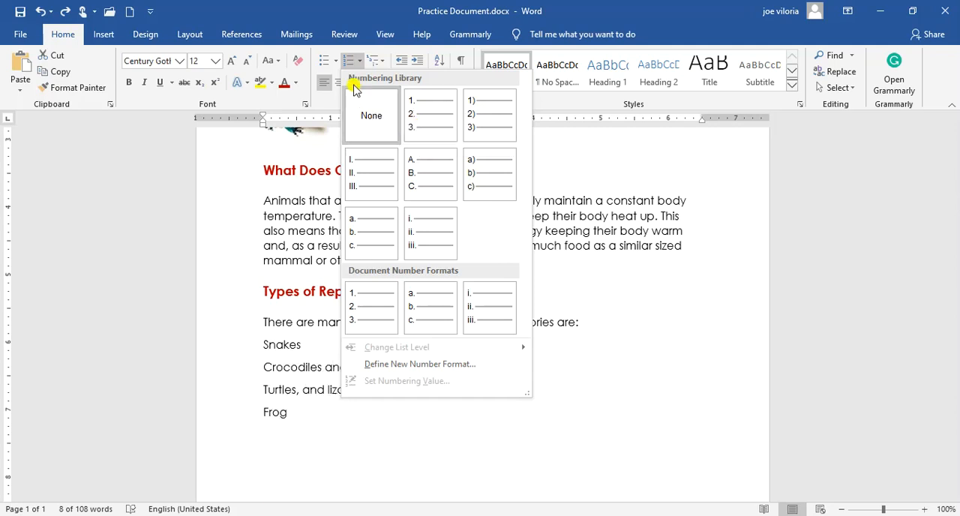
pyautogui.click(336, 64)
pyautogui.click(337, 64)
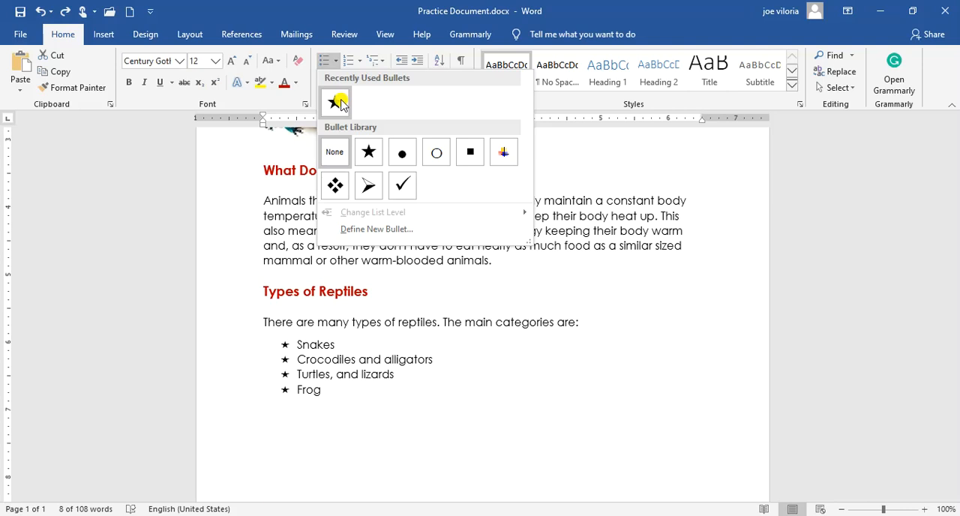
pyautogui.click(403, 188)
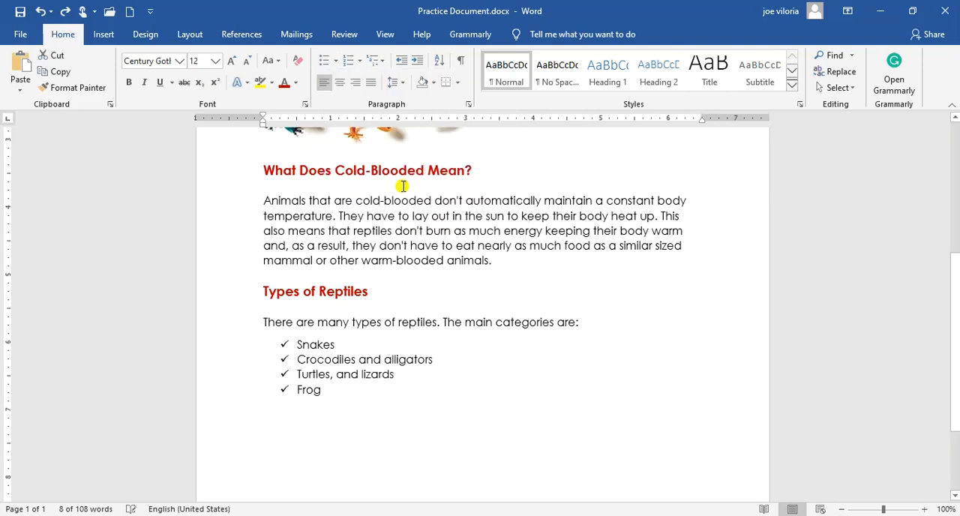
pyautogui.click(331, 415)
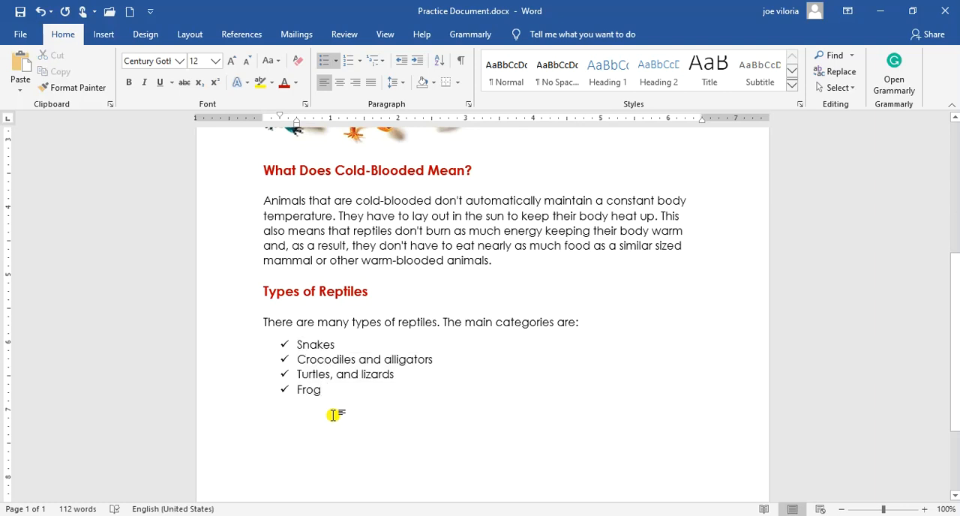
# Select only the check mark bullets of the reptile list, without their text.
pyautogui.click(276, 350)
pyautogui.click(284, 359)
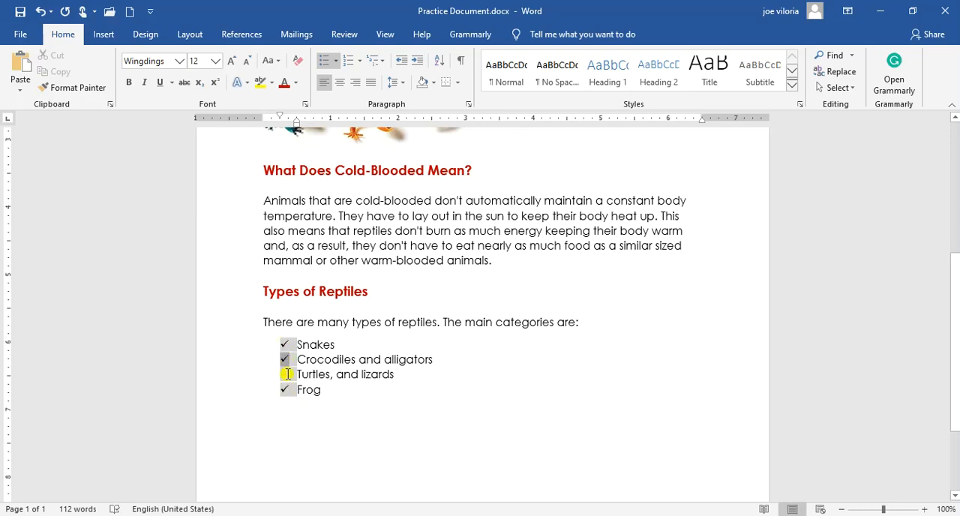
pyautogui.click(297, 84)
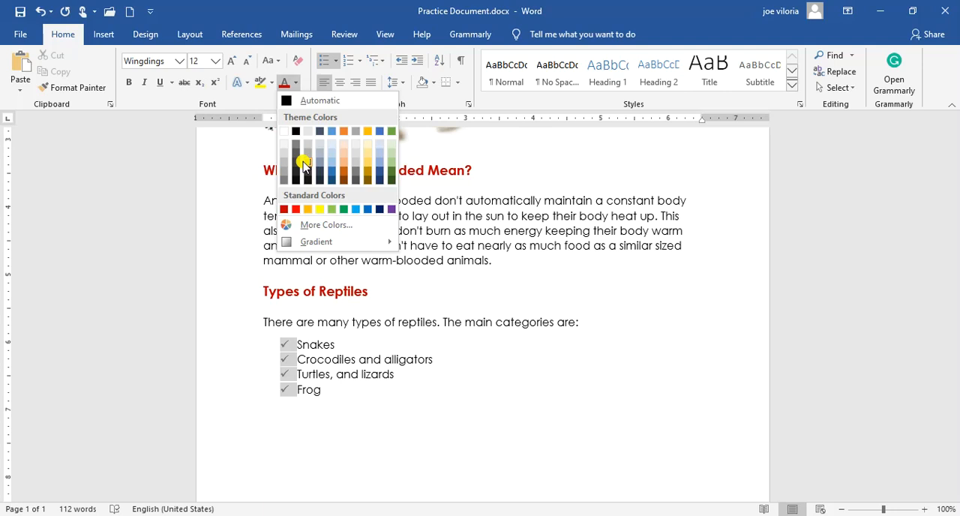
pyautogui.click(324, 225)
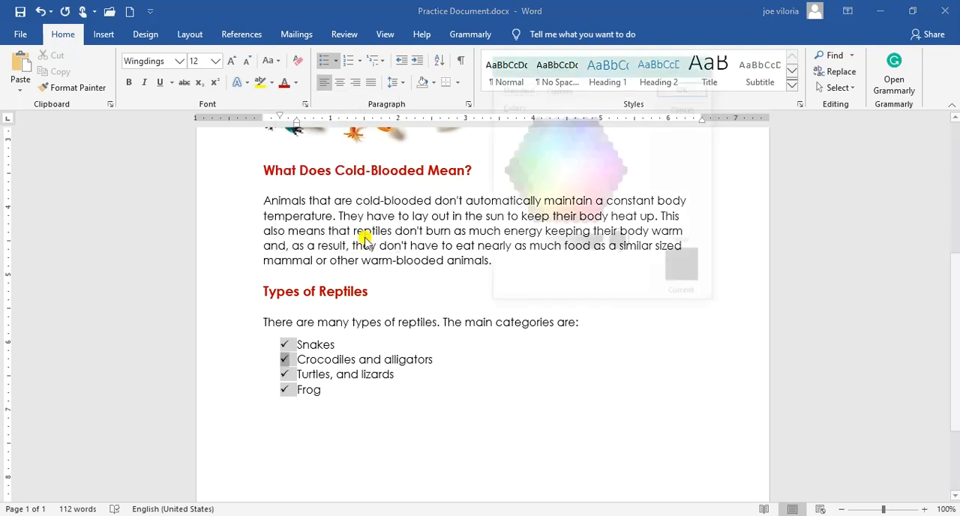
pyautogui.click(559, 214)
pyautogui.click(590, 180)
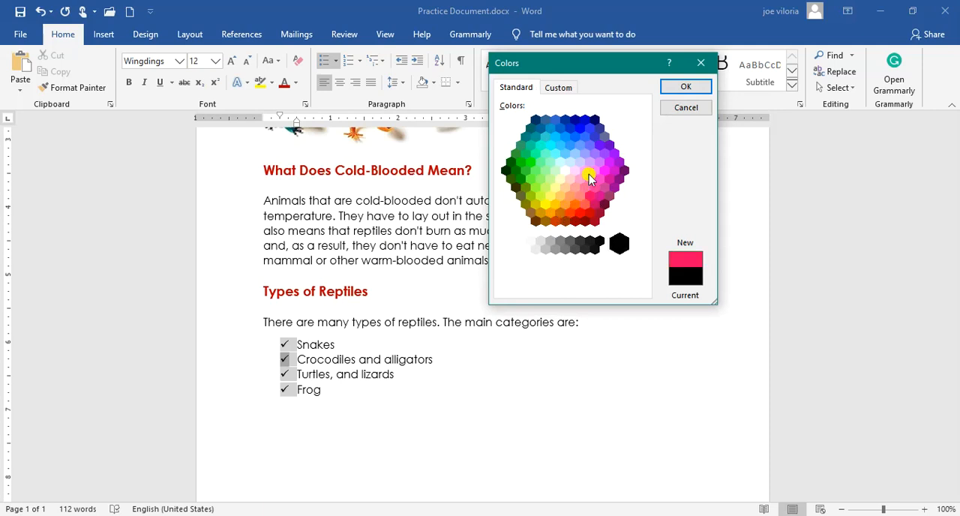
pyautogui.click(555, 154)
pyautogui.click(522, 181)
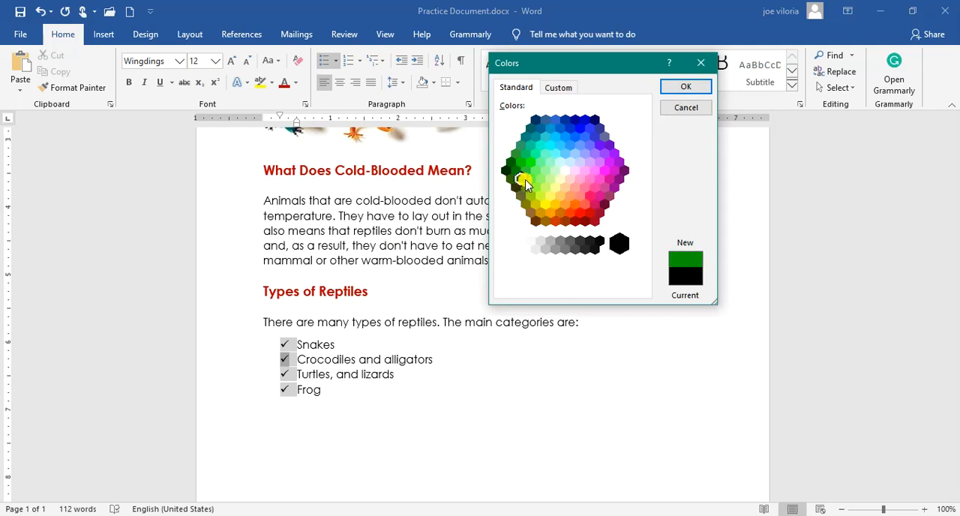
pyautogui.click(559, 87)
pyautogui.moveTo(568, 128); pyautogui.dragTo(600, 128)
pyautogui.moveTo(644, 187); pyautogui.dragTo(624, 155)
pyautogui.click(572, 134)
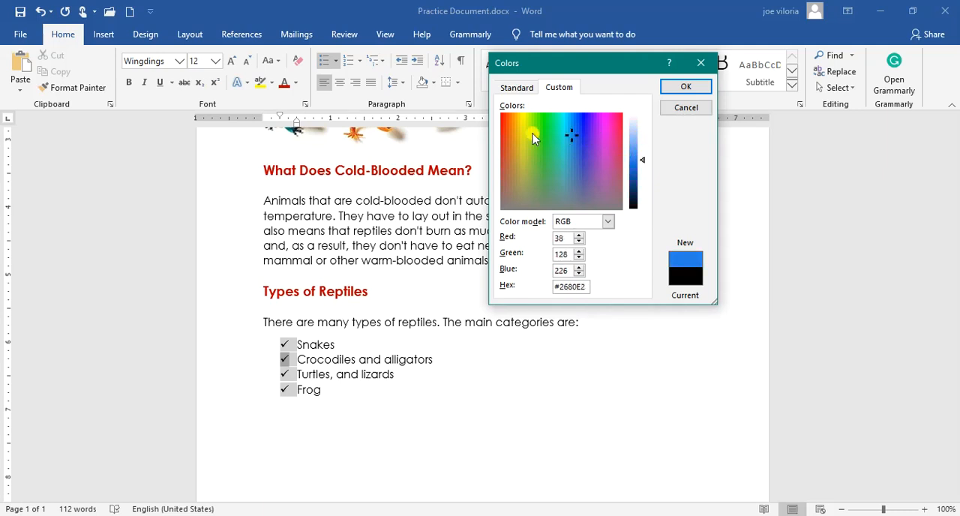
pyautogui.click(532, 135)
pyautogui.click(516, 87)
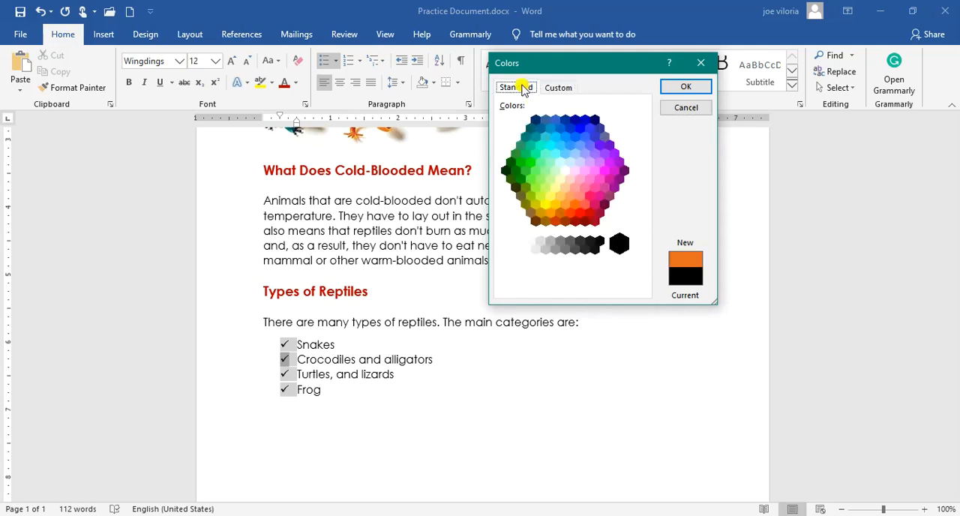
pyautogui.click(685, 109)
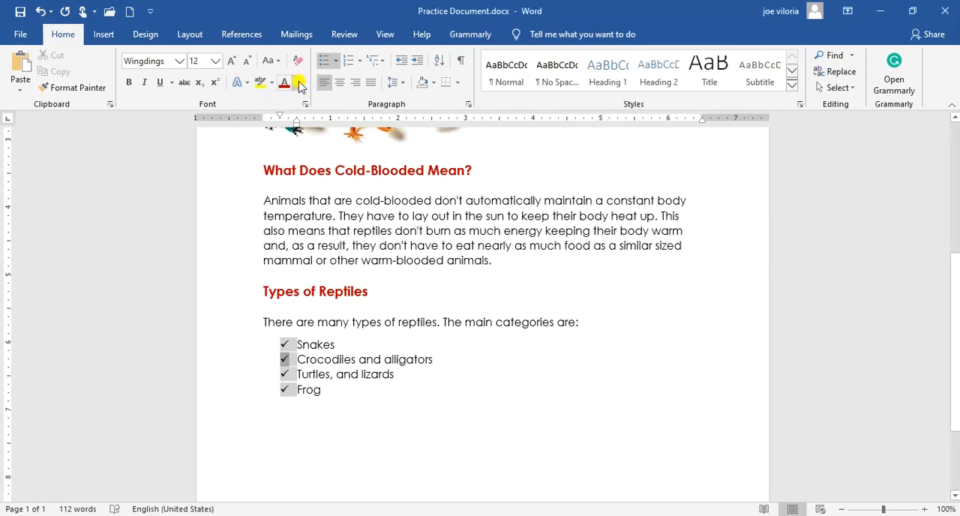
# Set the font color of the selected check mark bullets to the standard green and deselect them.
pyautogui.click(299, 84)
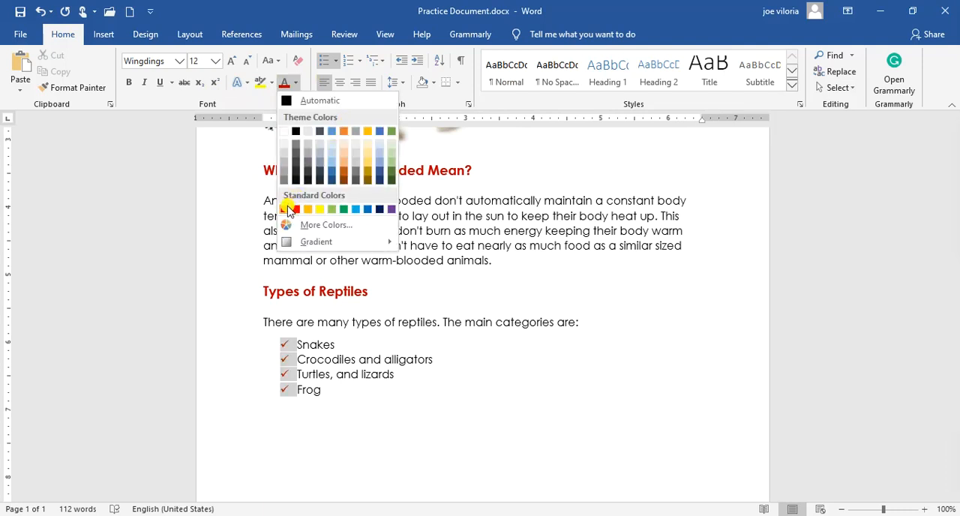
pyautogui.click(345, 210)
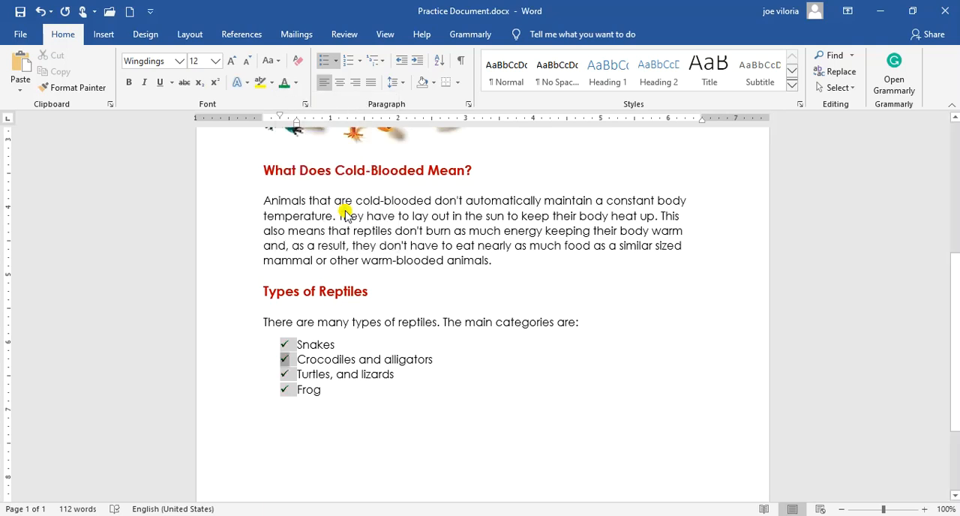
pyautogui.click(339, 399)
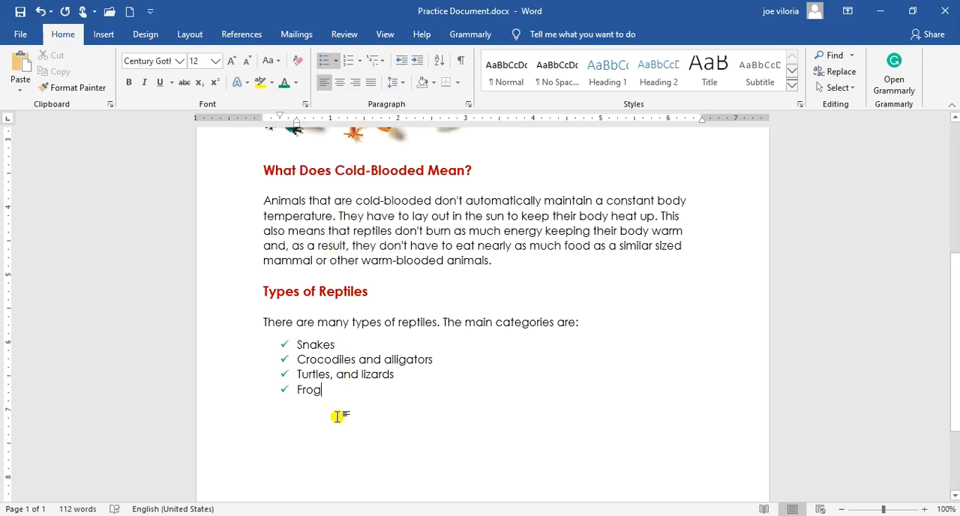
pyautogui.moveTo(328, 391); pyautogui.dragTo(295, 347)
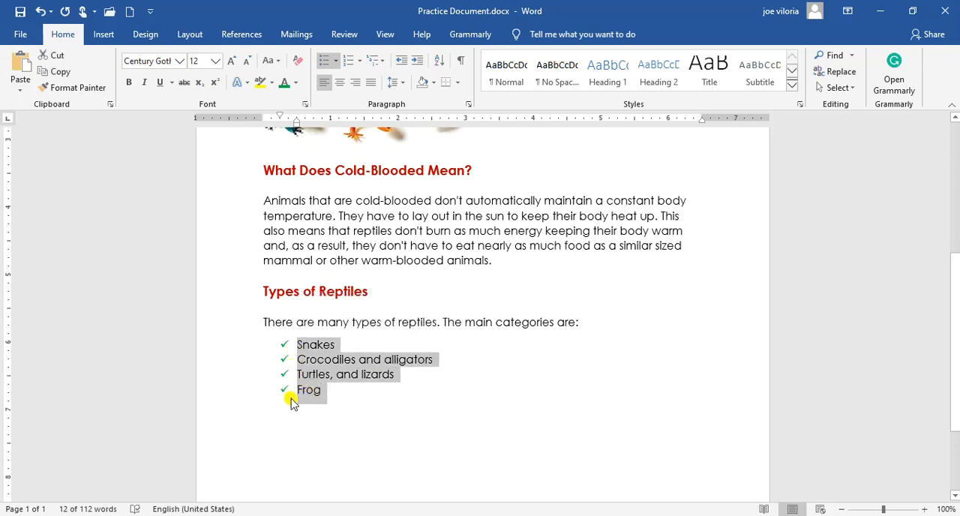
pyautogui.click(337, 63)
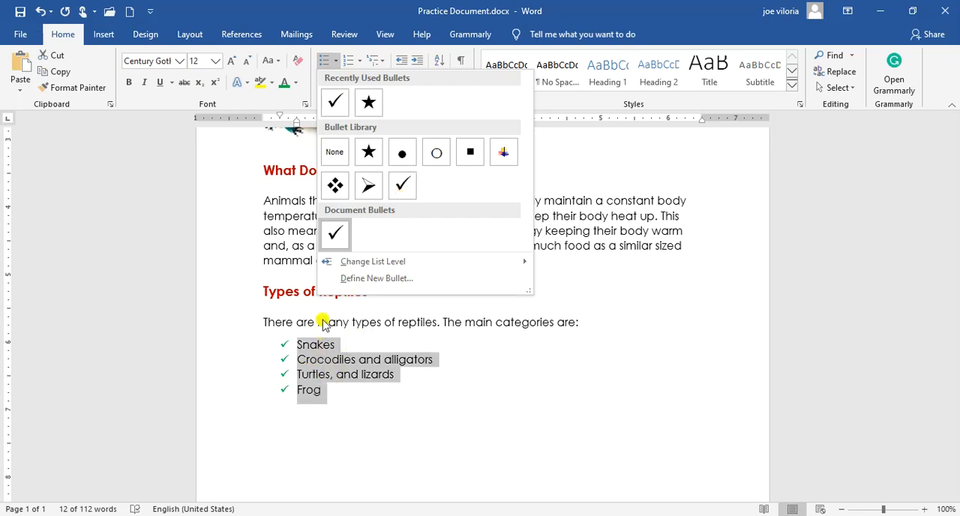
pyautogui.click(297, 84)
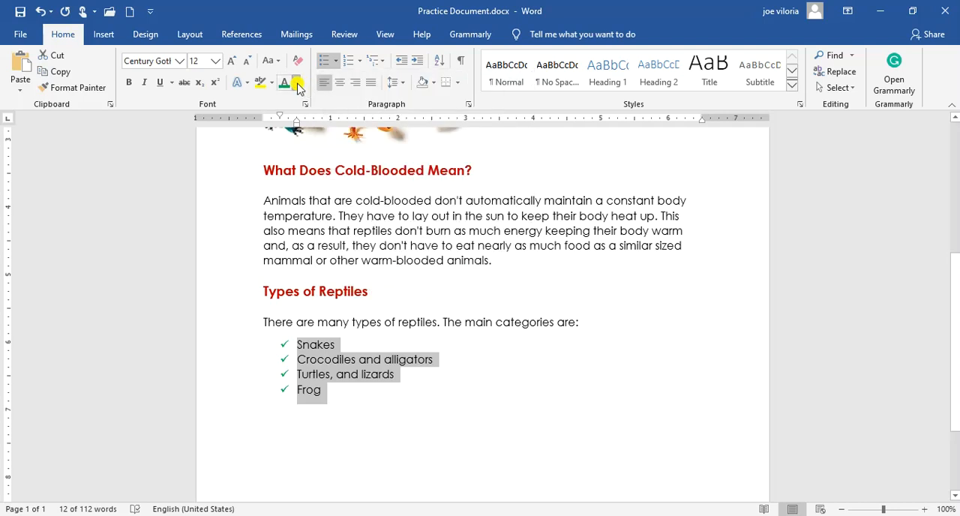
pyautogui.click(297, 84)
pyautogui.click(297, 84)
pyautogui.click(297, 84)
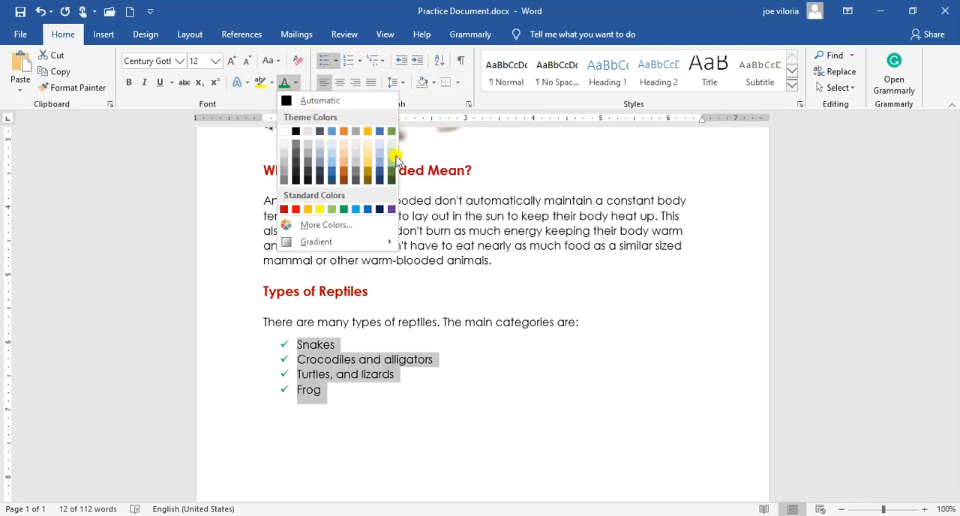
pyautogui.click(285, 81)
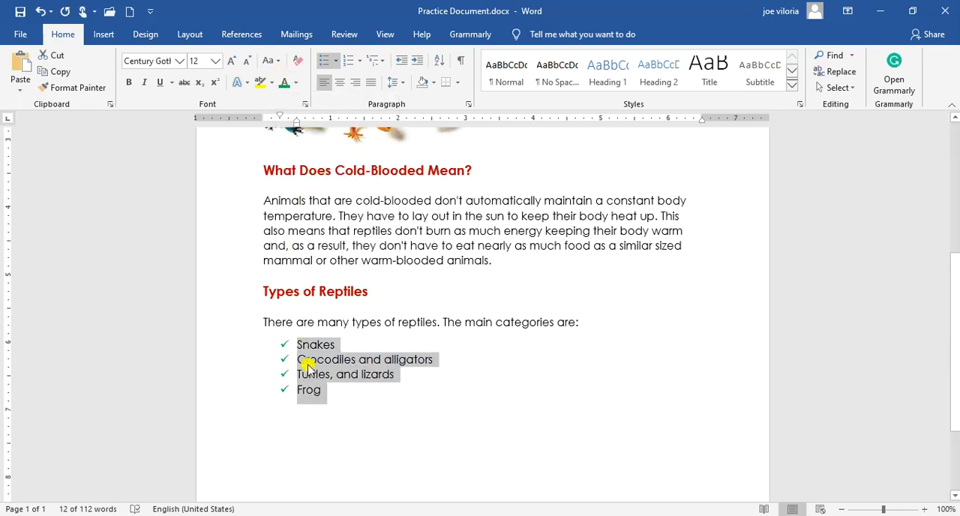
pyautogui.click(328, 402)
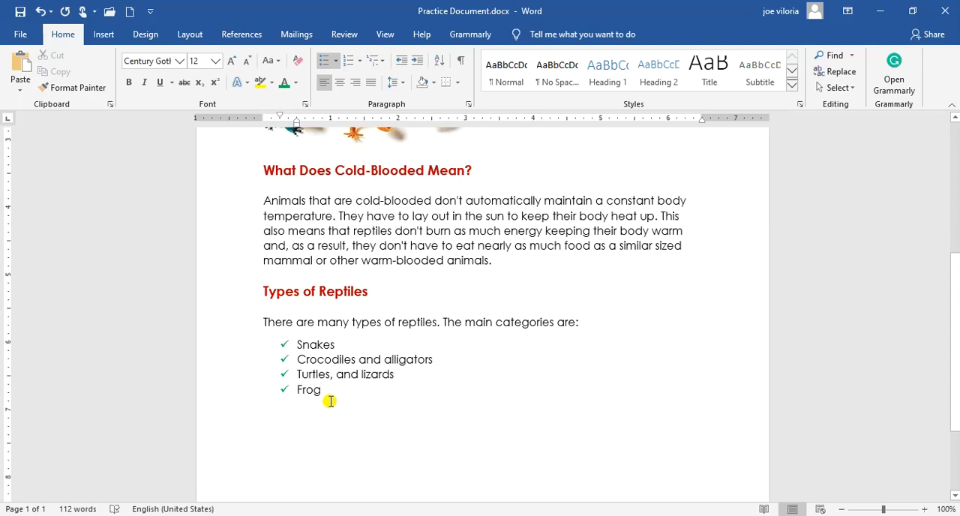